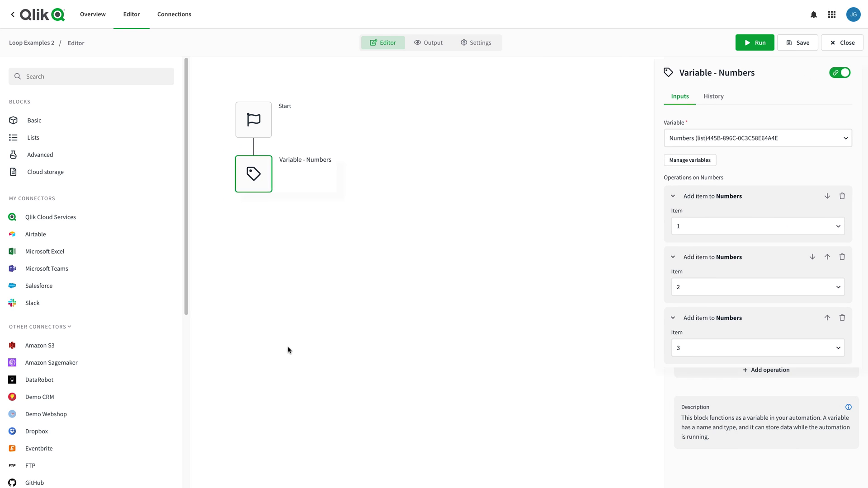
Place a Loop block below Variable - Numbers and run the automation.
left_click(36, 120)
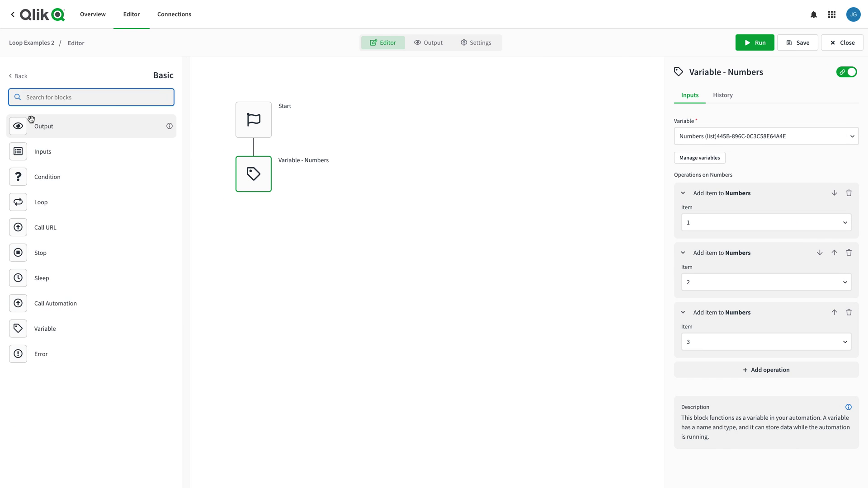
left_click_drag(54, 204, 242, 213)
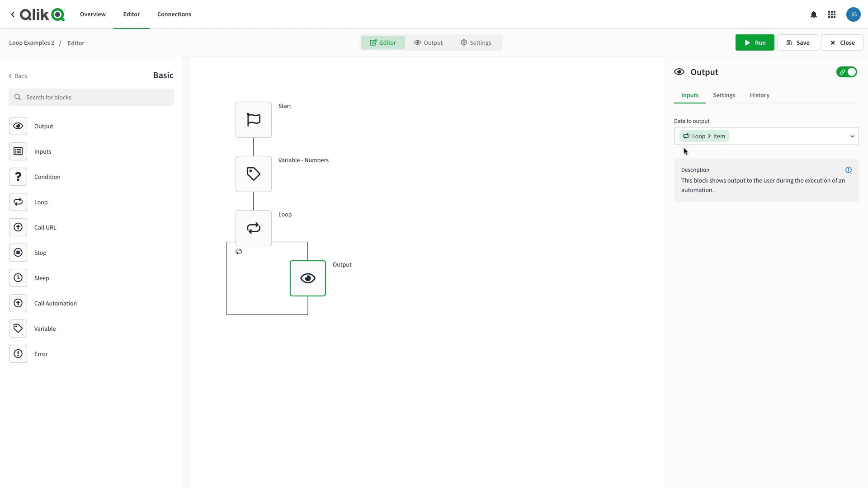
left_click(760, 47)
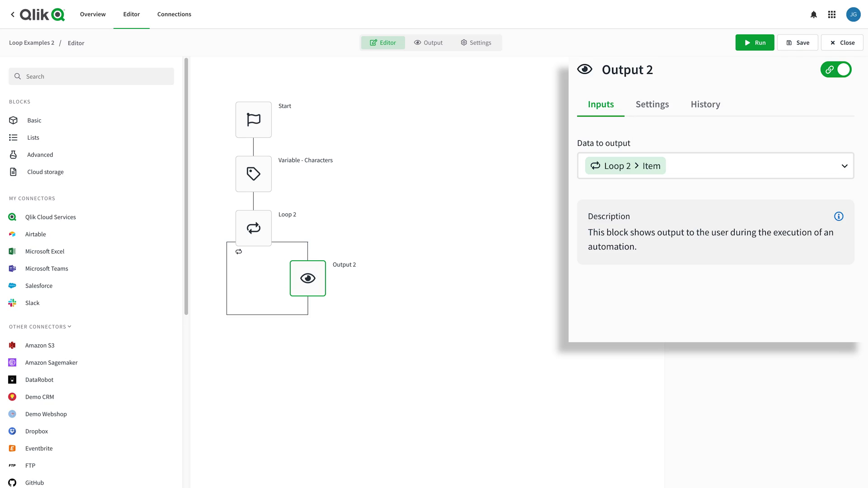
Change Output 2's data to Loop 2 > Item > SuperheroName, then save and run.
left_click(686, 167)
key("BackSpace")
left_click(685, 171)
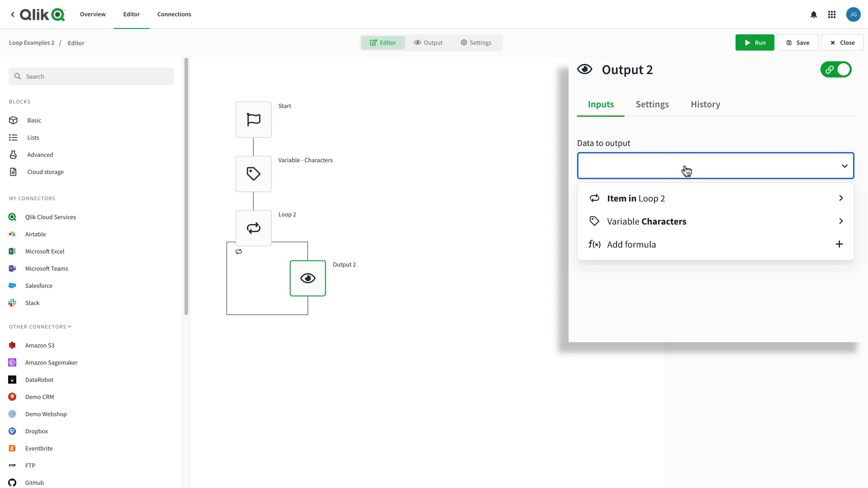
left_click(682, 197)
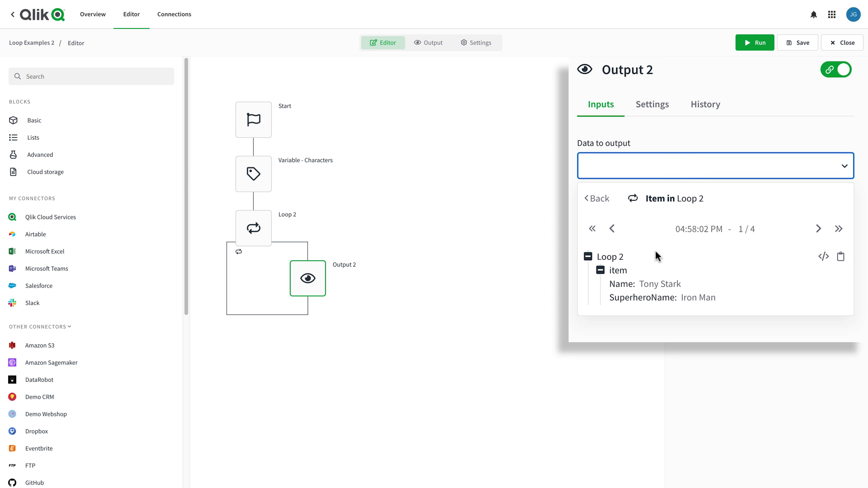
left_click(643, 298)
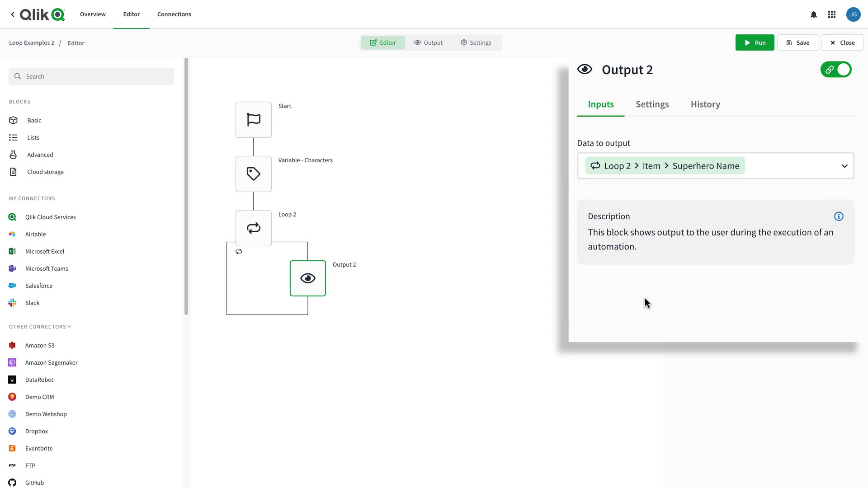
left_click(784, 50)
left_click(759, 50)
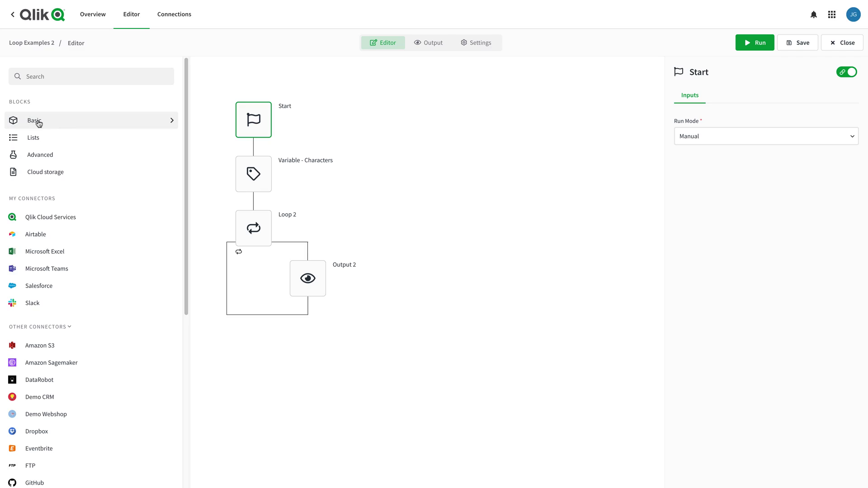
Show the Basic blocks in the Blocks sidebar.
left_click(39, 123)
Add a Condition in Loop 2 testing whether Loop 2 > Item > Name contains 'Tony'.
left_click_drag(35, 176, 291, 255)
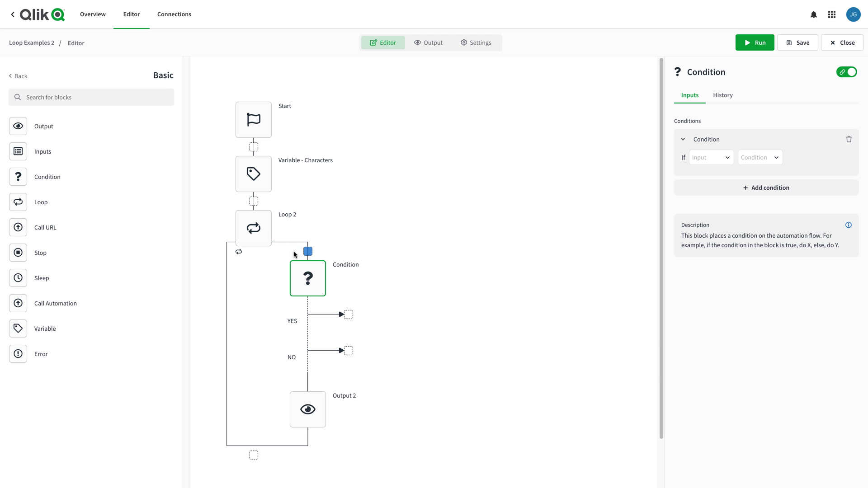
left_click(723, 161)
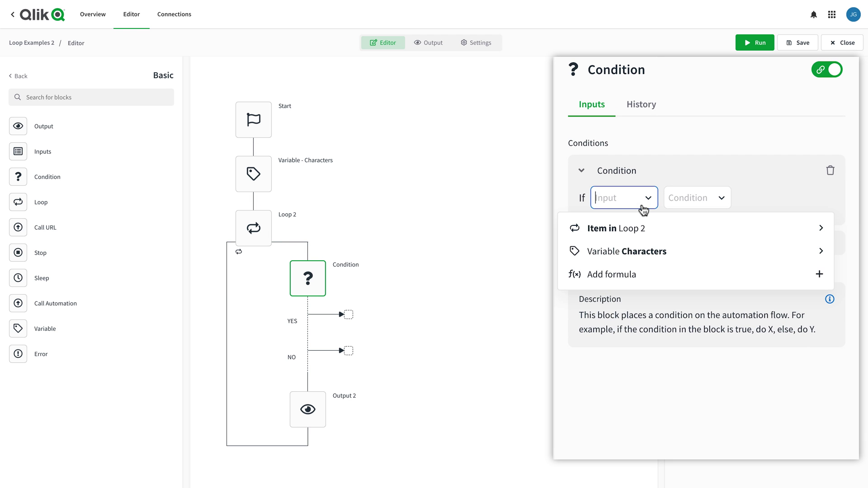
left_click(638, 225)
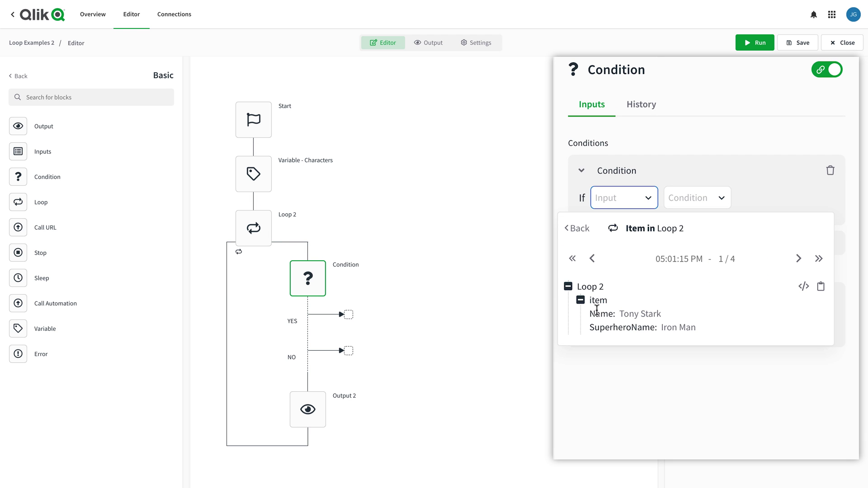
left_click(596, 313)
left_click(753, 199)
scroll(699, 274, "down", 3)
scroll(699, 274, "down", 5)
left_click(599, 378)
left_click(612, 228)
type("Tony")
Move Output 2 into the YES branch outputting Loop 2 > Item, then save and run.
left_click_drag(311, 412, 354, 324)
left_click(738, 175)
left_click(615, 215)
left_click(682, 177)
left_click(615, 269)
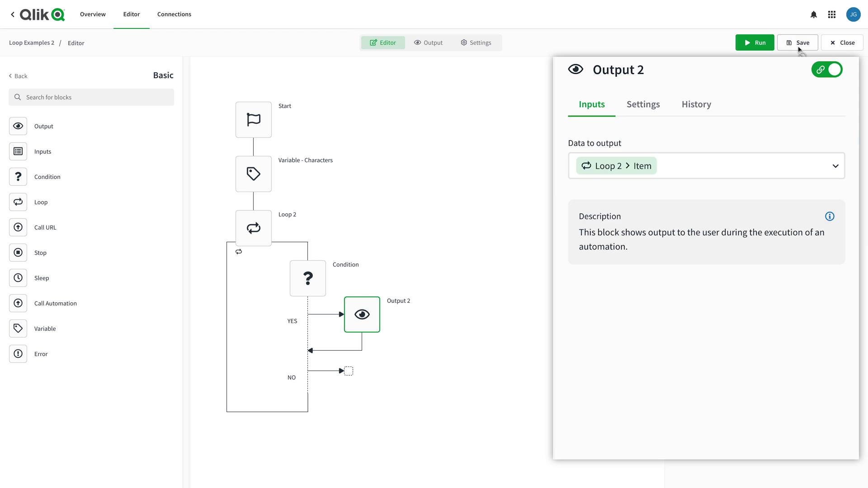
left_click(798, 45)
left_click(745, 44)
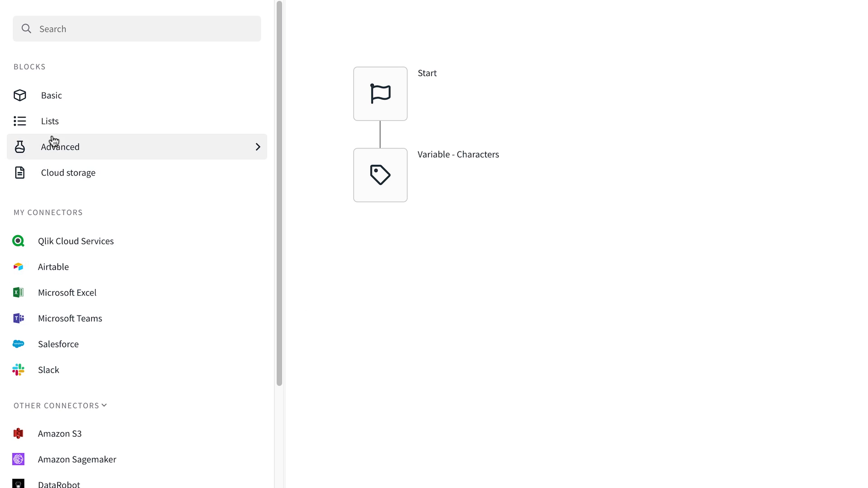
Show the Lists blocks in the Blocks sidebar.
left_click(52, 127)
Add a Filter List on the Characters variable with the condition Name contains.
left_click_drag(53, 129, 375, 223)
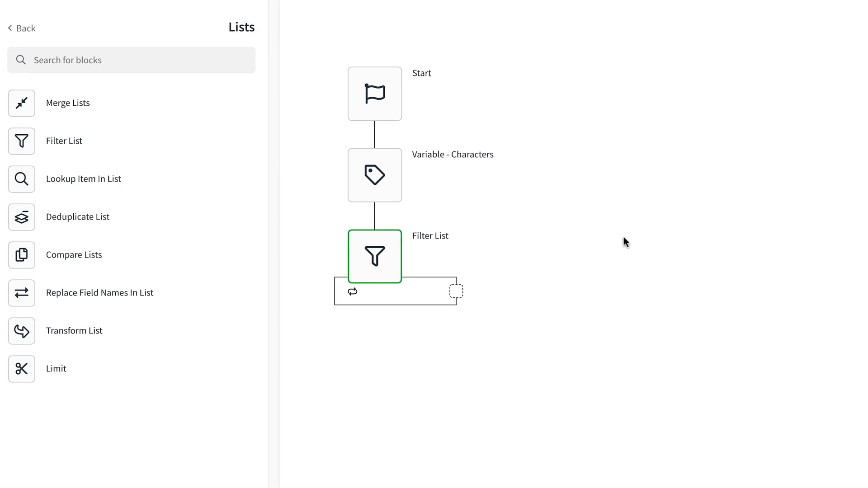
left_click(853, 131)
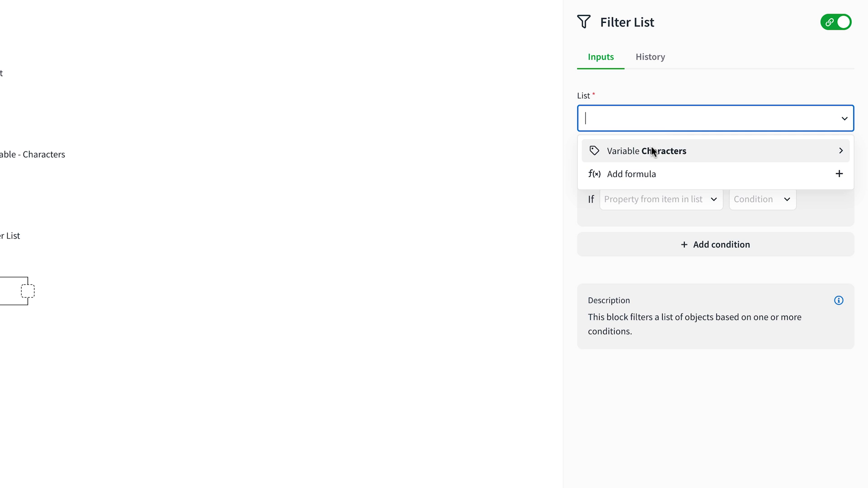
left_click(651, 147)
left_click(651, 147)
left_click(642, 200)
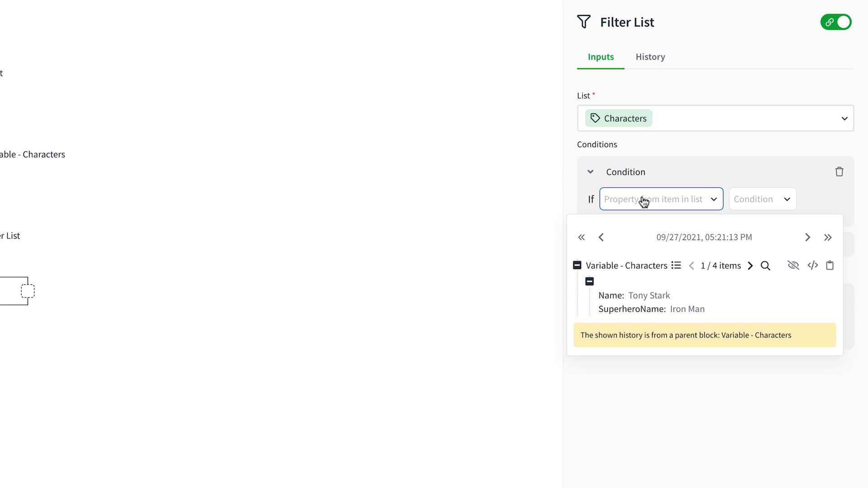
left_click(609, 297)
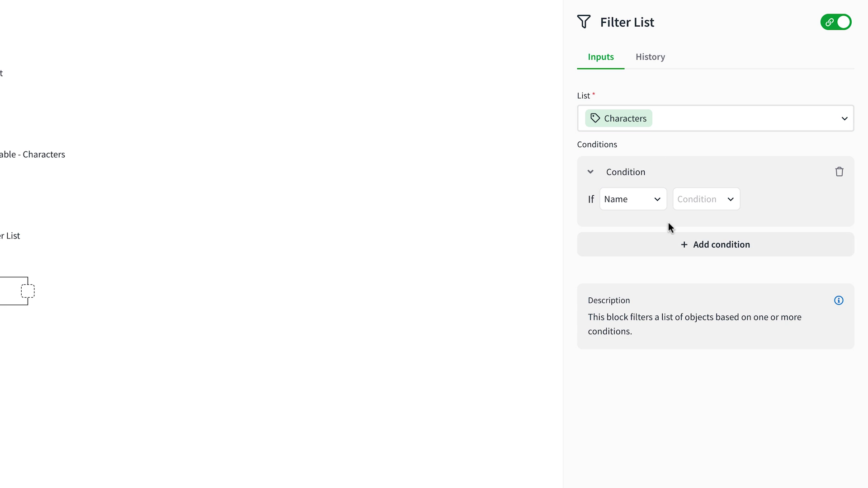
left_click(693, 207)
scroll(691, 332, "down", 5)
left_click(680, 368)
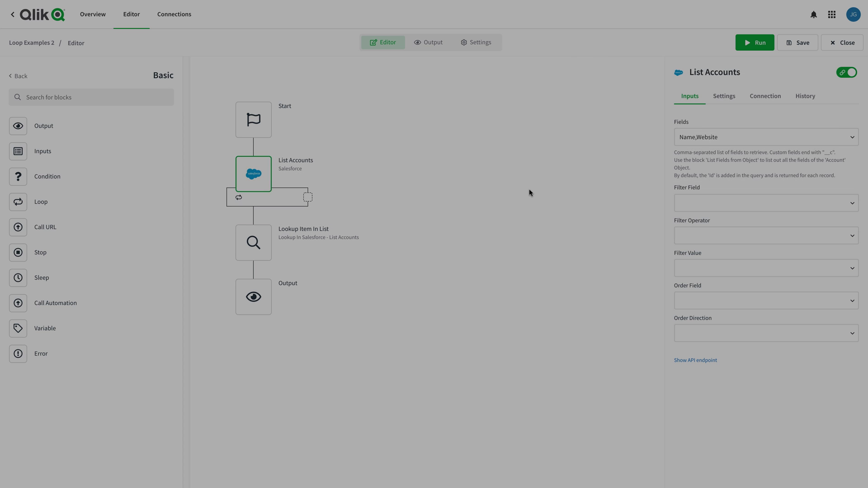
Inspect the settings of the Lookup Item In List, Condition and Get Account blocks.
left_click(270, 251)
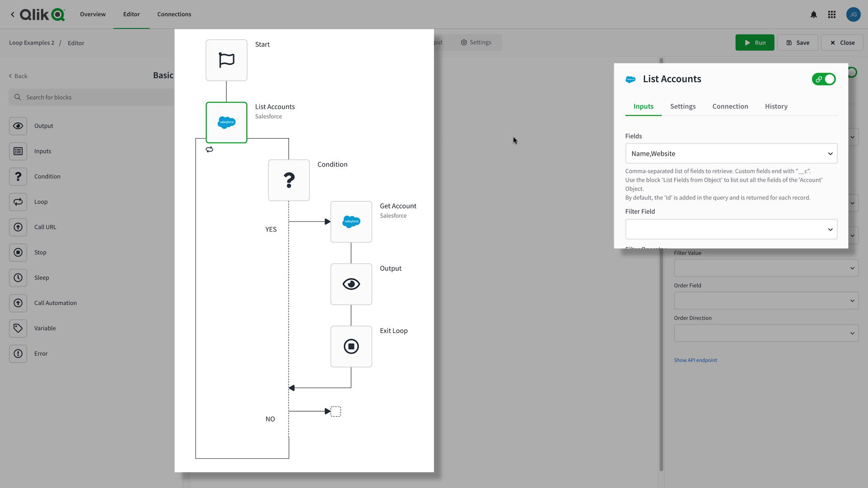
left_click(307, 173)
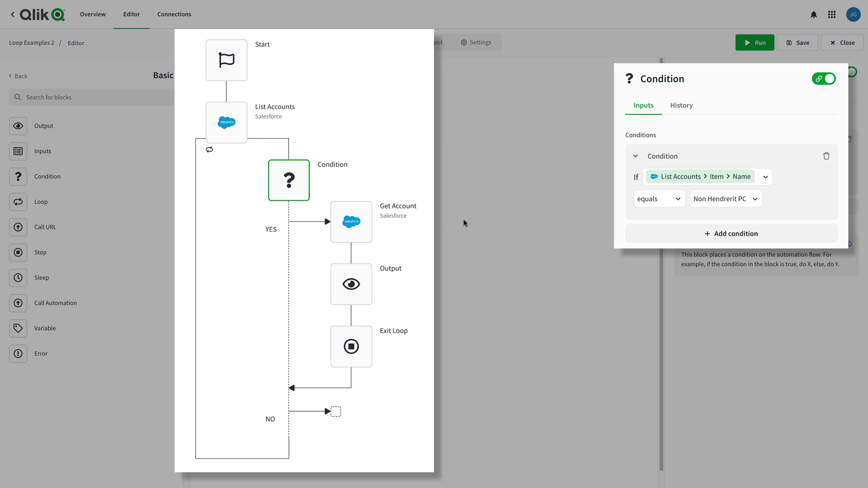
left_click(372, 241)
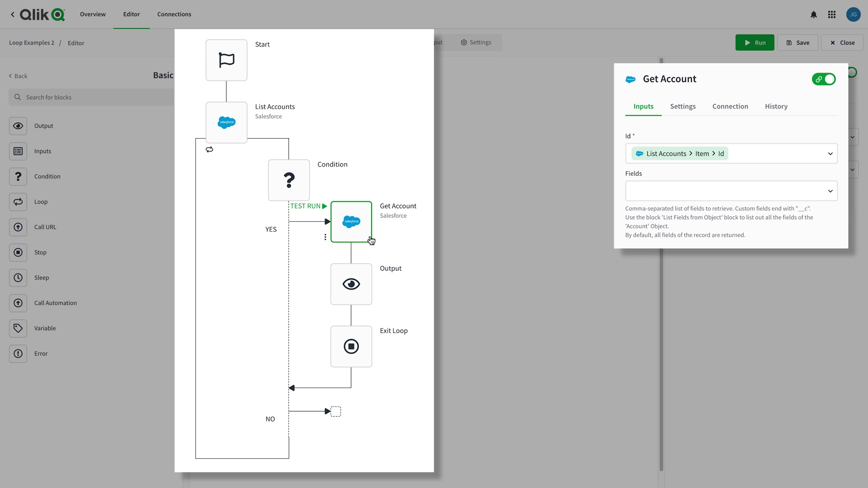